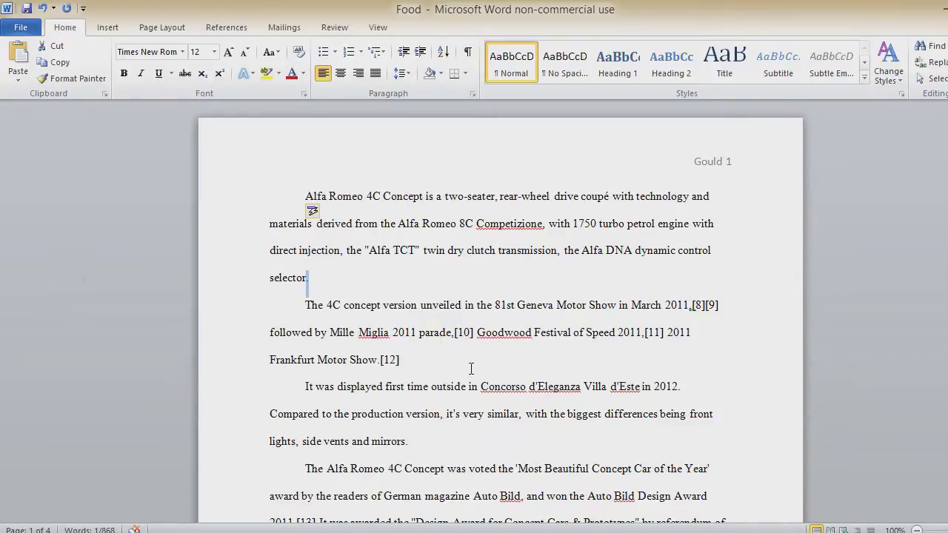
scroll(472, 368, down, 2)
scroll(474, 296, down, 3)
scroll(318, 355, down, 3)
scroll(381, 314, down, 4)
scroll(212, 317, down, 4)
scroll(562, 343, down, 1)
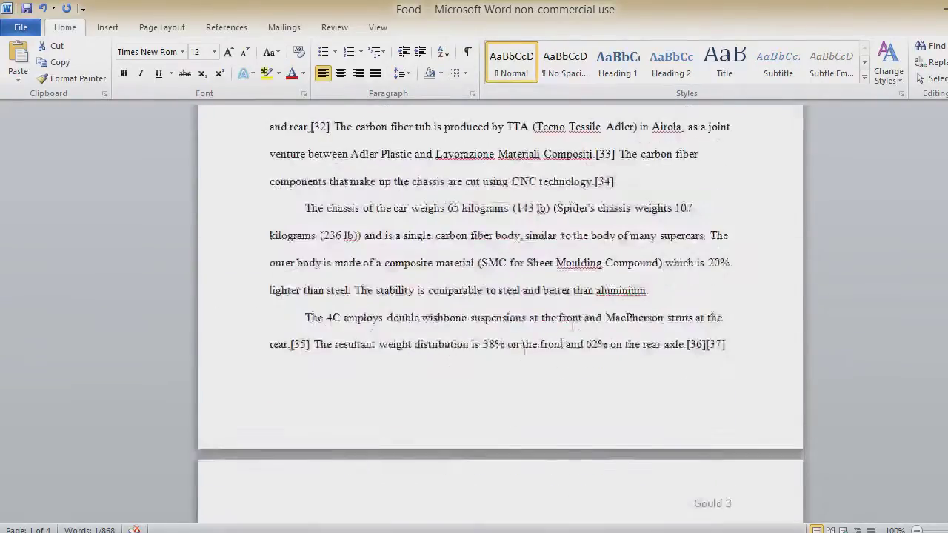
scroll(562, 343, down, 3)
scroll(561, 343, down, 5)
scroll(645, 428, down, 1)
scroll(562, 385, down, 3)
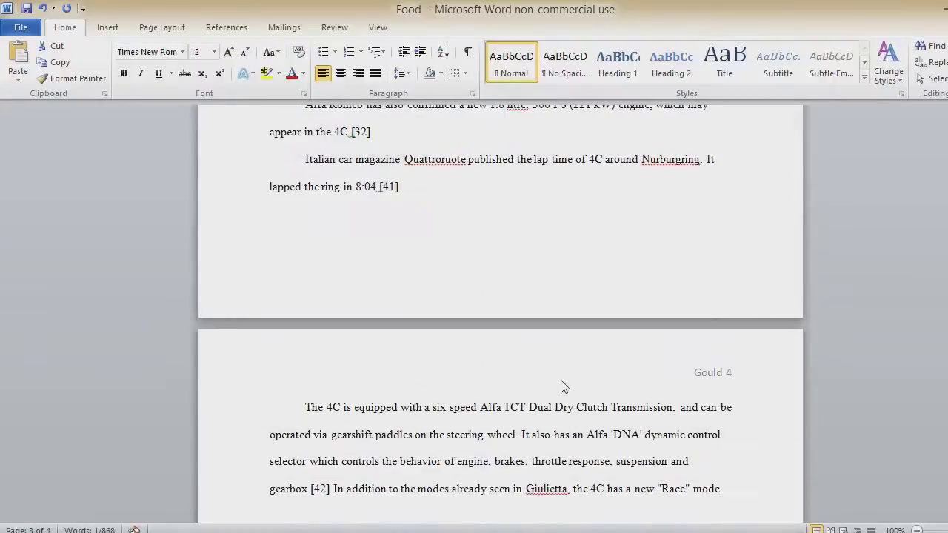
scroll(562, 385, down, 3)
scroll(515, 337, up, 2)
scroll(516, 336, up, 3)
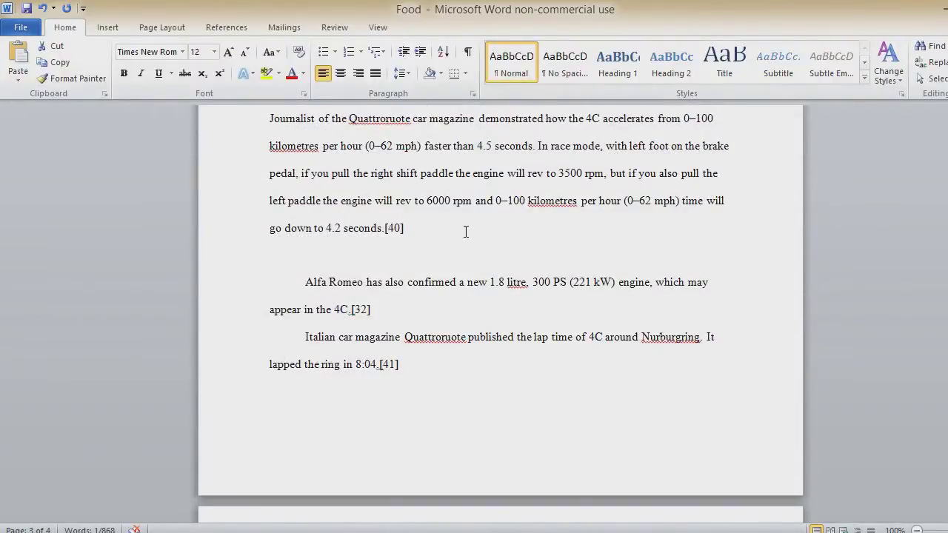
scroll(392, 290, up, 1)
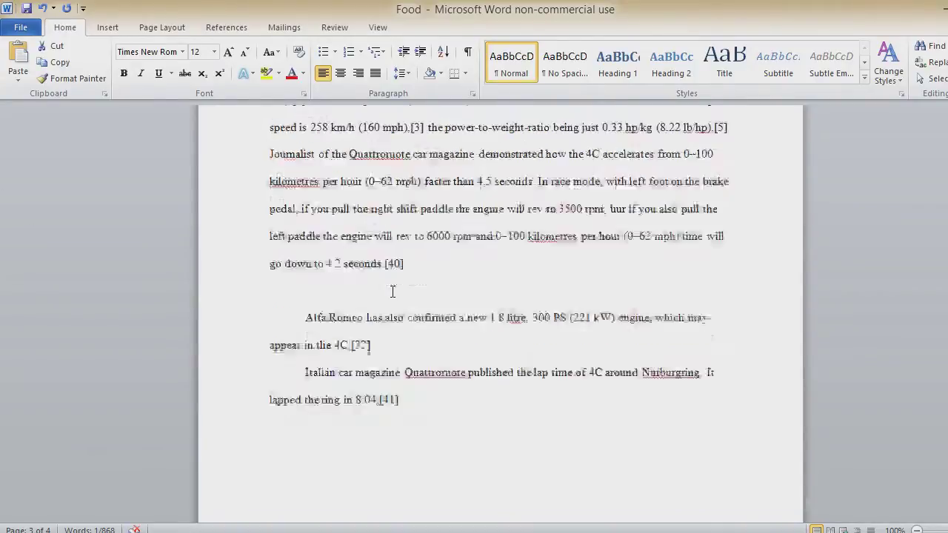
scroll(392, 290, up, 4)
scroll(392, 294, up, 4)
scroll(392, 293, up, 4)
scroll(333, 289, up, 3)
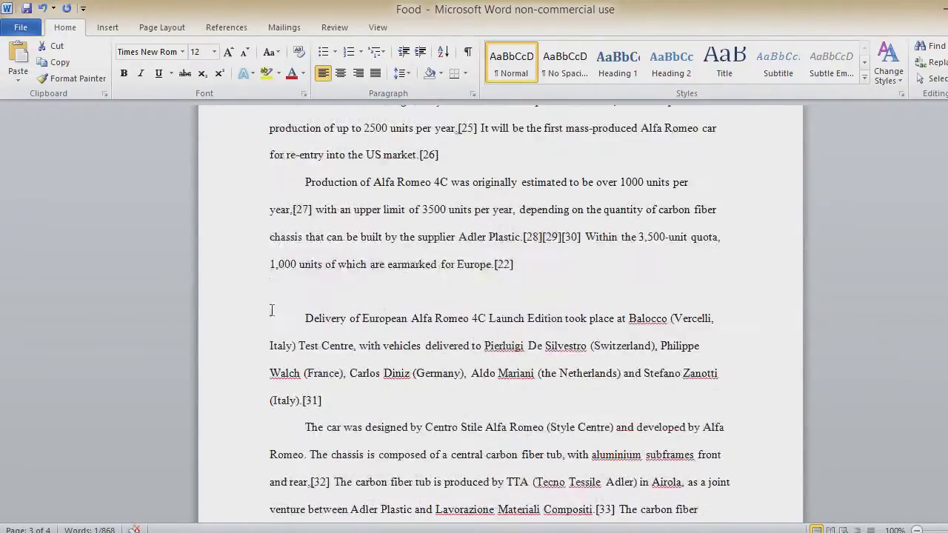
scroll(540, 237, up, 2)
scroll(225, 327, up, 2)
scroll(225, 327, up, 2)
scroll(326, 317, up, 1)
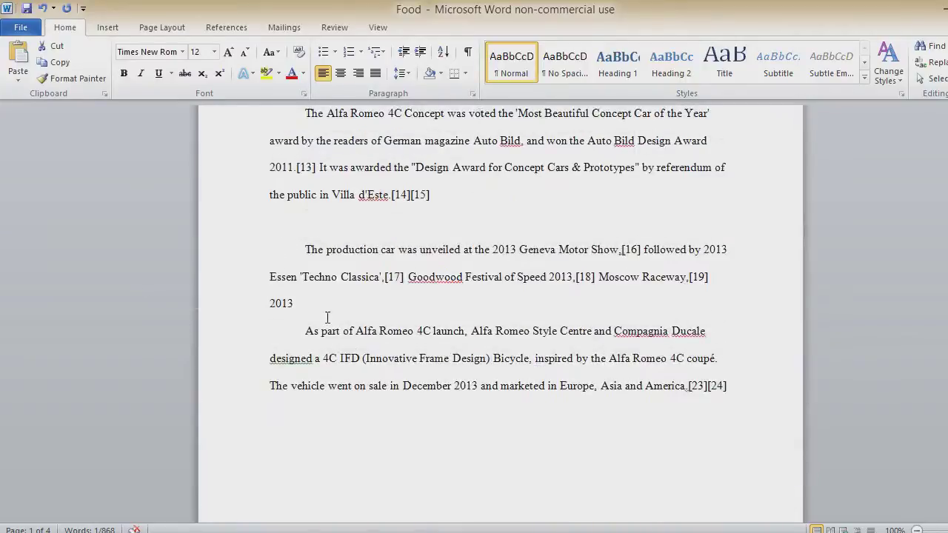
scroll(316, 313, up, 1)
scroll(228, 366, up, 2)
scroll(335, 216, up, 2)
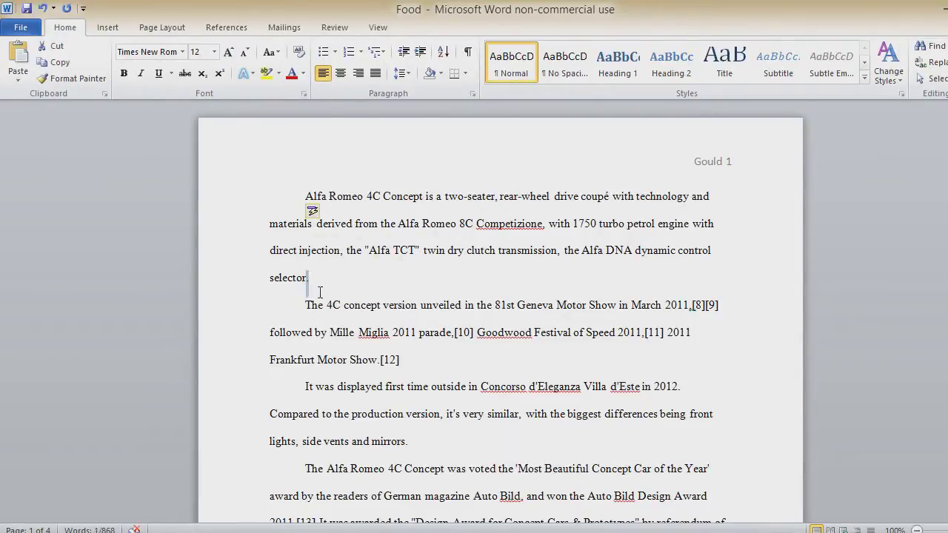
- Set the period after 'selector' to 100-point font size
click(204, 54)
text(100)
key(Return)
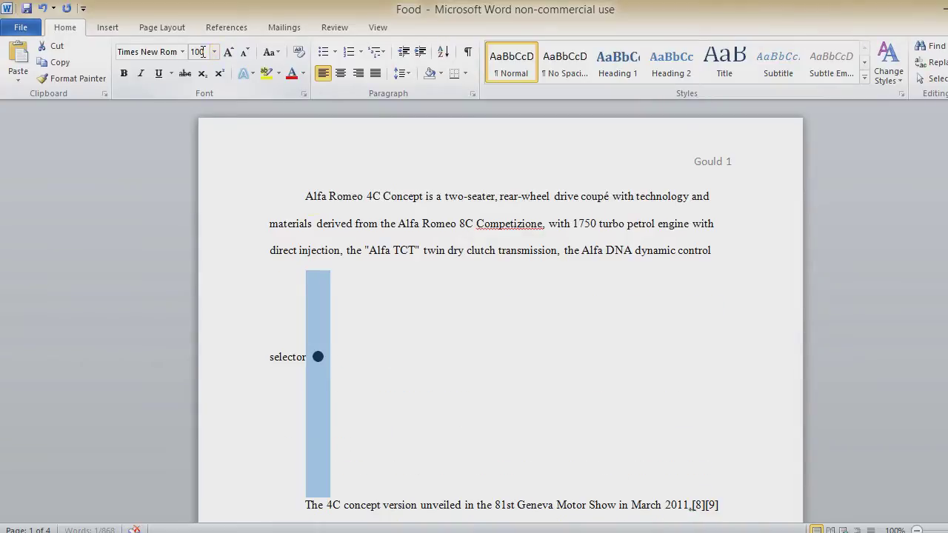
click(412, 415)
scroll(413, 414, down, 3)
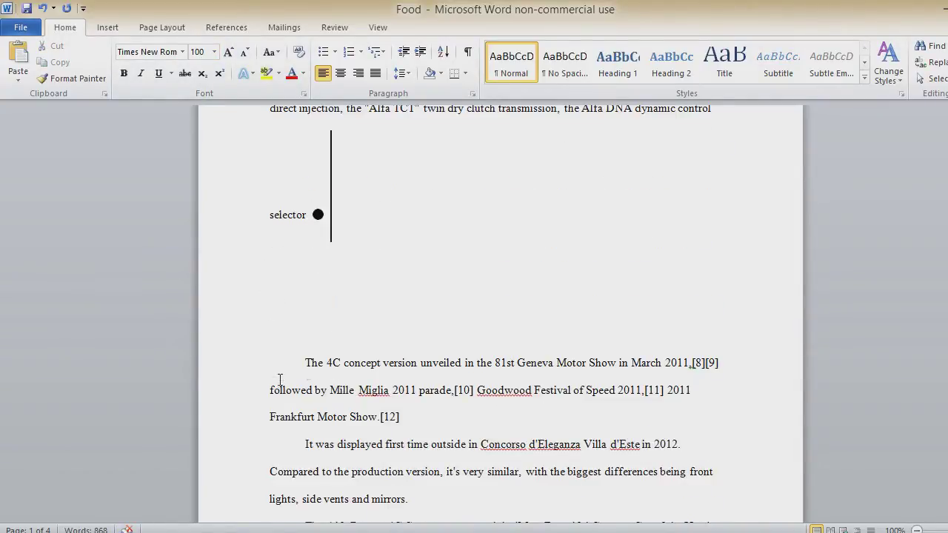
scroll(376, 319, down, 2)
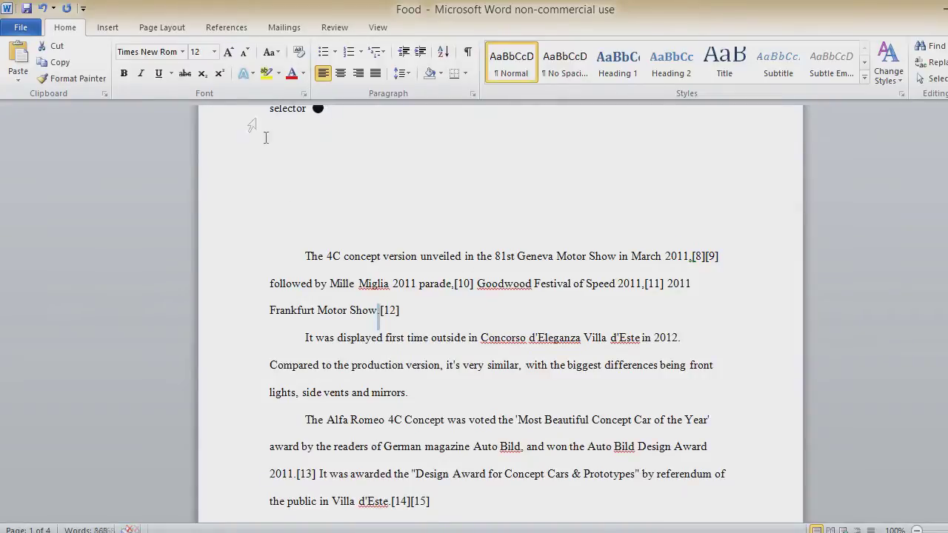
key(ctrl+z)
- Enlarge the periods after 'Show' and 'mirrors' to 100 pt, then select the period after '2012'
click(199, 51)
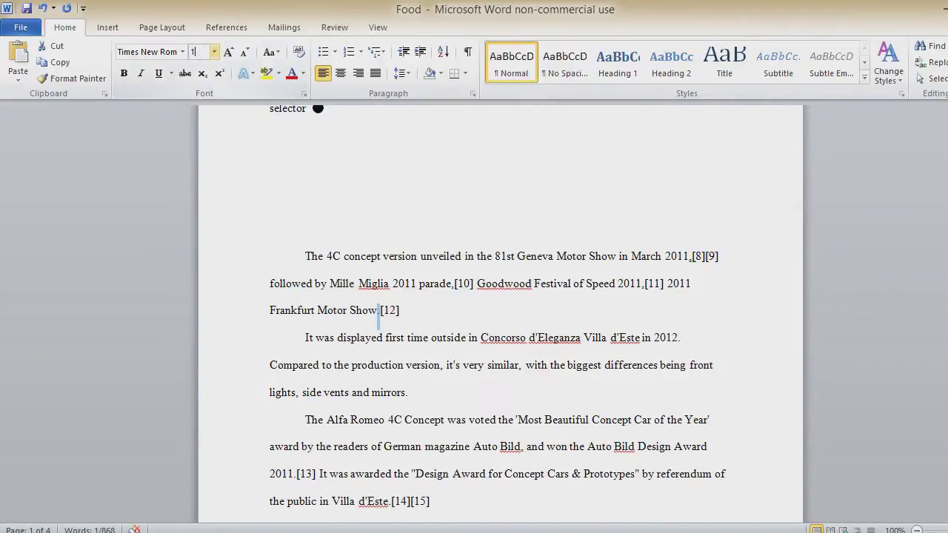
text(0)
key(Return)
scroll(394, 307, down, 4)
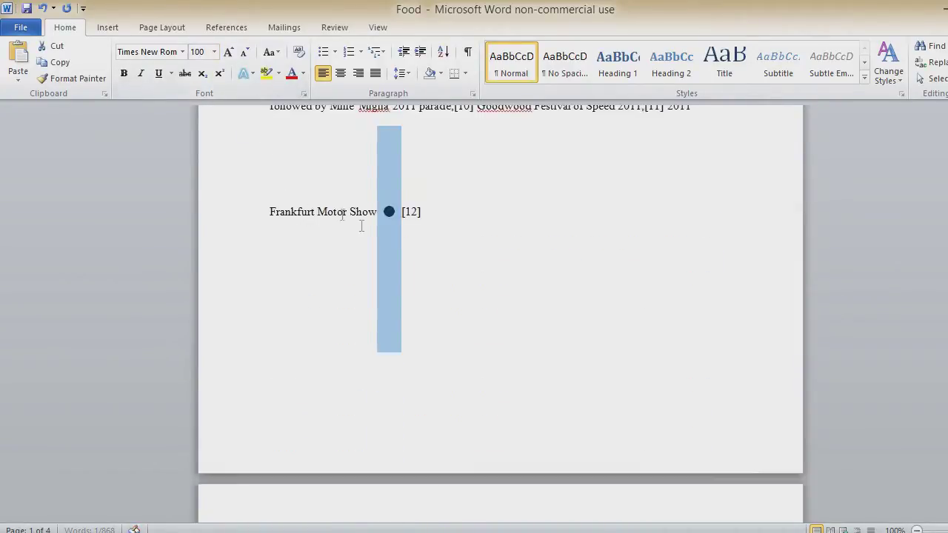
scroll(394, 307, down, 6)
click(409, 333)
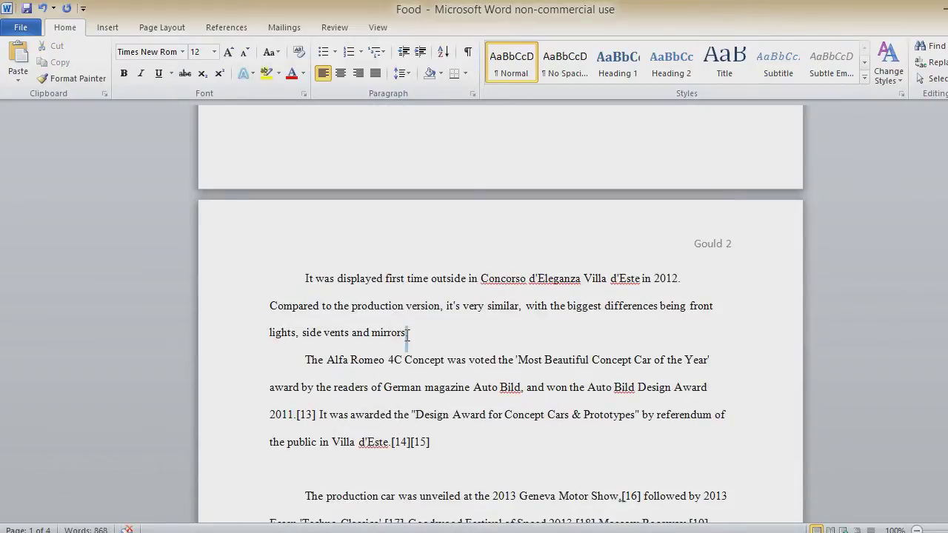
click(206, 52)
text(100)
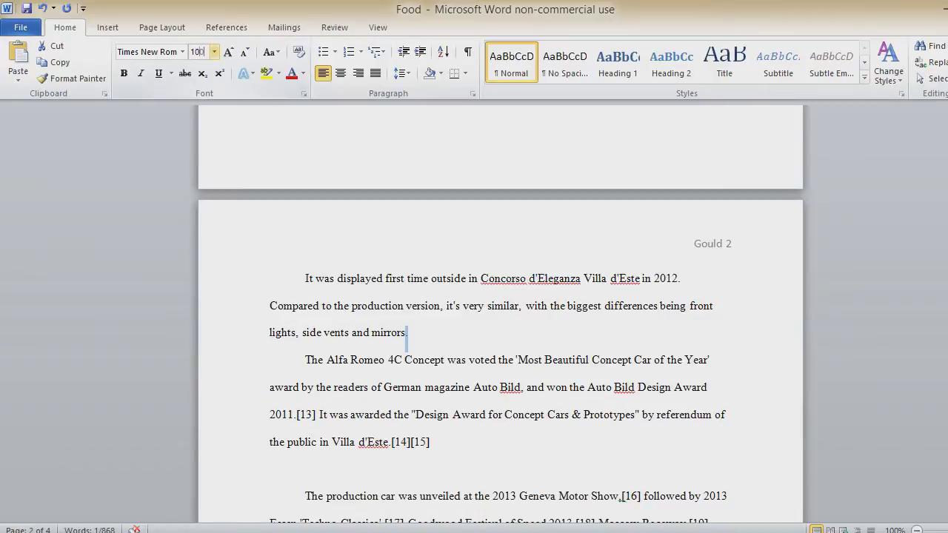
key(Return)
click(652, 279)
drag(683, 280, 677, 280)
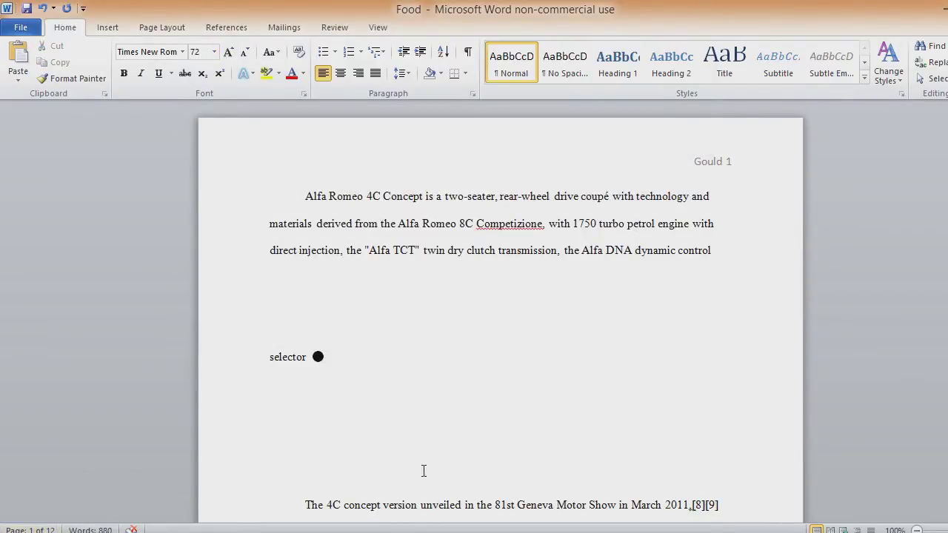
scroll(667, 467, down, 5)
scroll(593, 437, down, 1)
scroll(482, 386, down, 5)
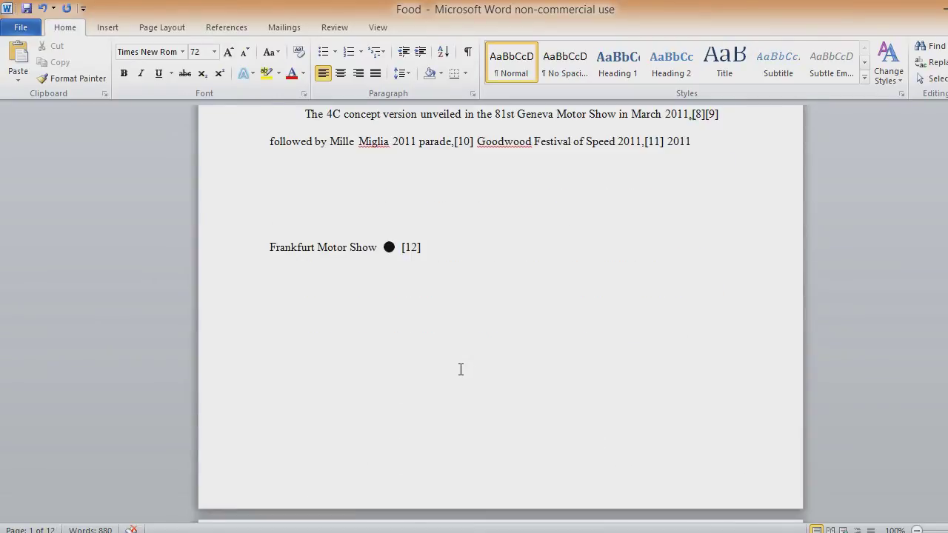
scroll(469, 370, down, 5)
scroll(763, 203, down, 3)
scroll(666, 289, down, 5)
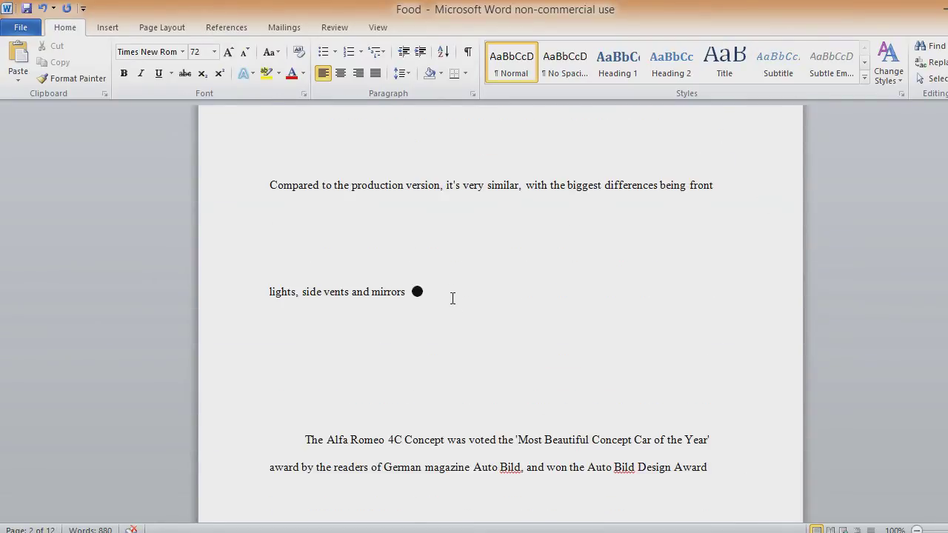
scroll(456, 308, down, 3)
scroll(366, 303, down, 4)
scroll(511, 345, down, 6)
scroll(510, 345, down, 2)
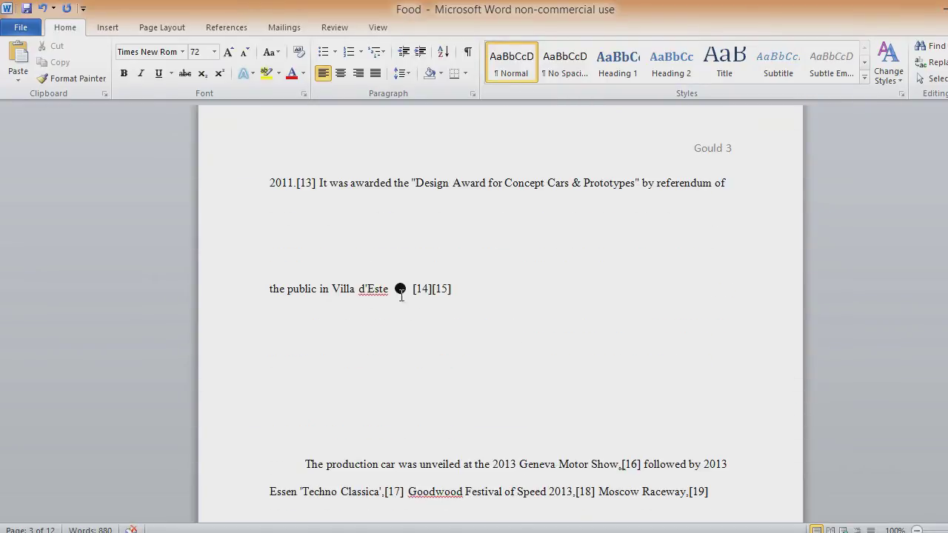
scroll(398, 325, down, 5)
scroll(395, 326, down, 4)
scroll(400, 330, down, 4)
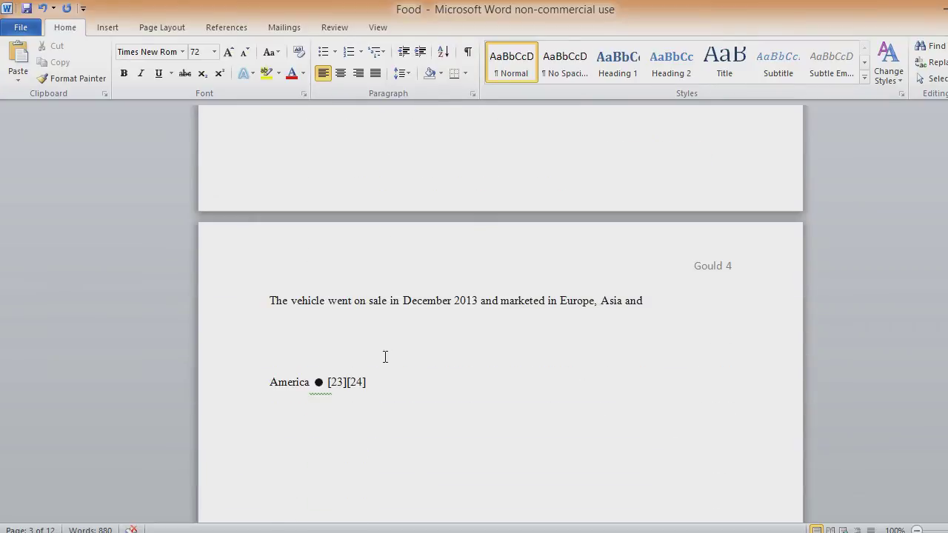
double_click(320, 383)
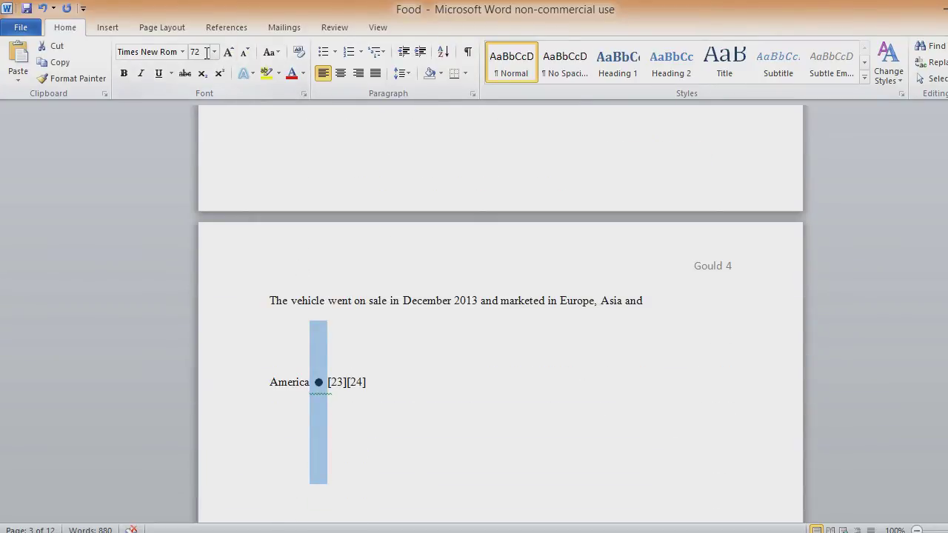
scroll(414, 188, down, 6)
scroll(470, 224, down, 5)
scroll(470, 227, down, 6)
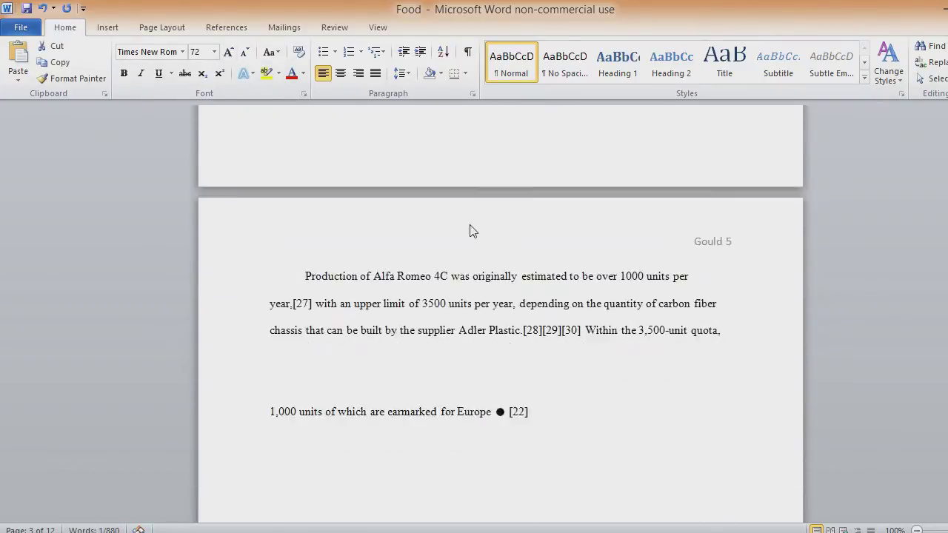
scroll(471, 225, down, 5)
scroll(471, 225, down, 5)
scroll(471, 225, down, 5)
scroll(471, 225, down, 5)
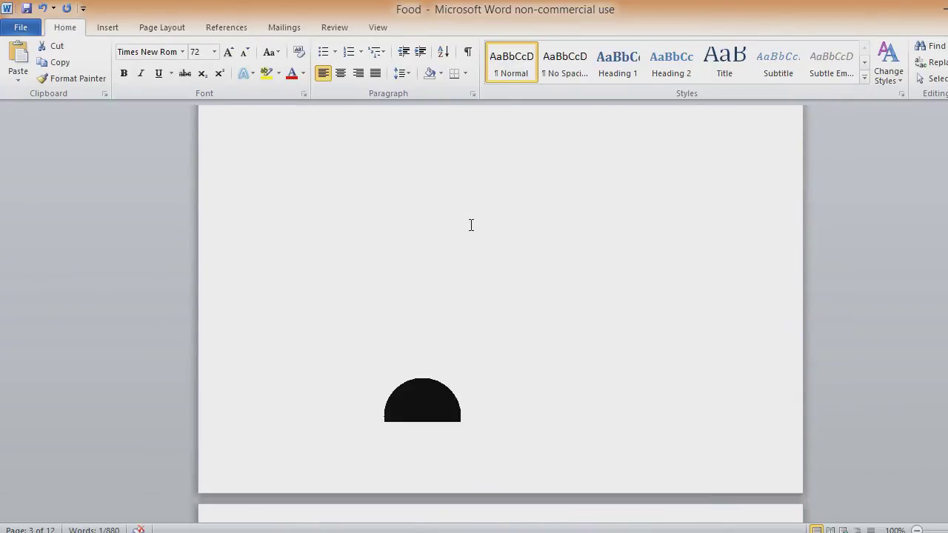
scroll(472, 225, down, 5)
scroll(437, 201, up, 1)
scroll(435, 232, up, 5)
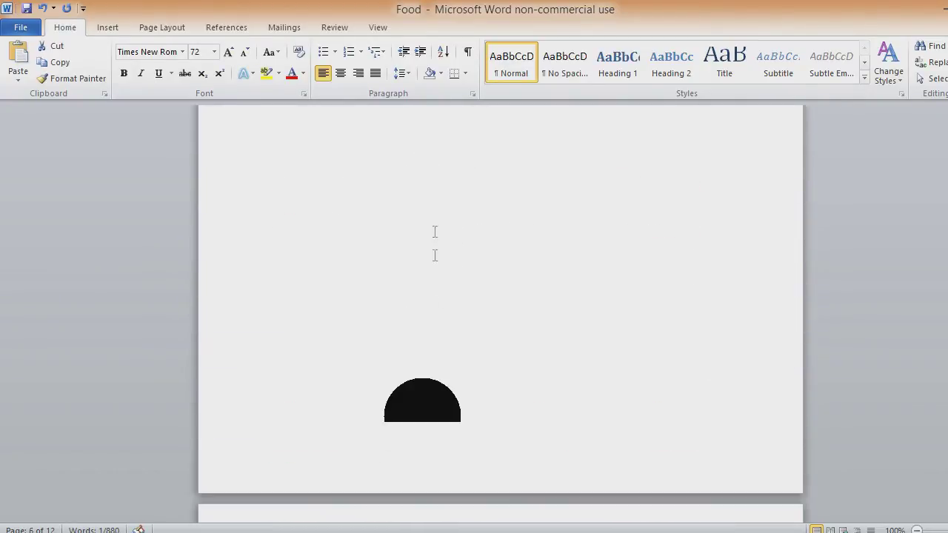